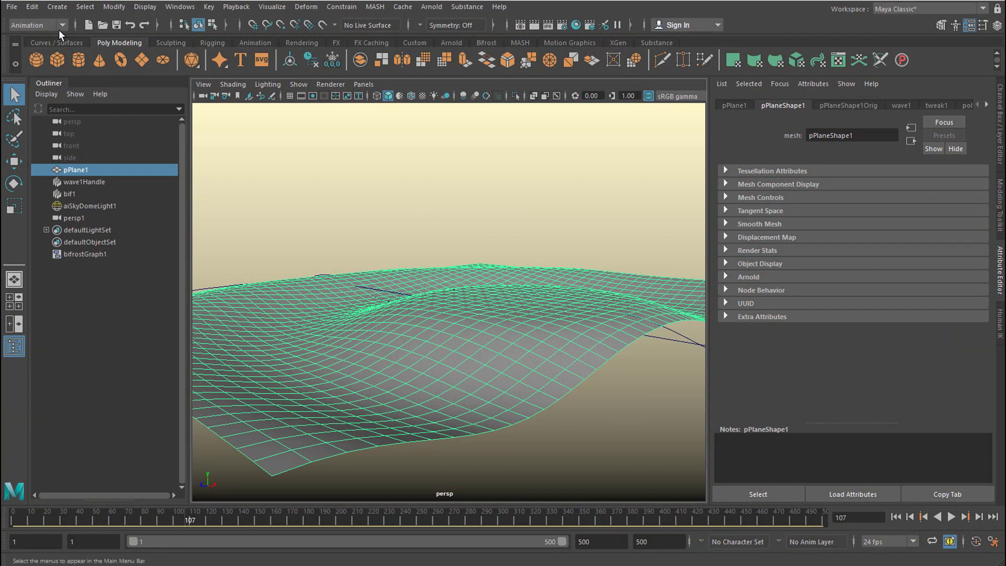
Examine the nonlinear deformer options, the wave handle's transform and wave attributes, and the plane's animation across the timeline.
click(313, 10)
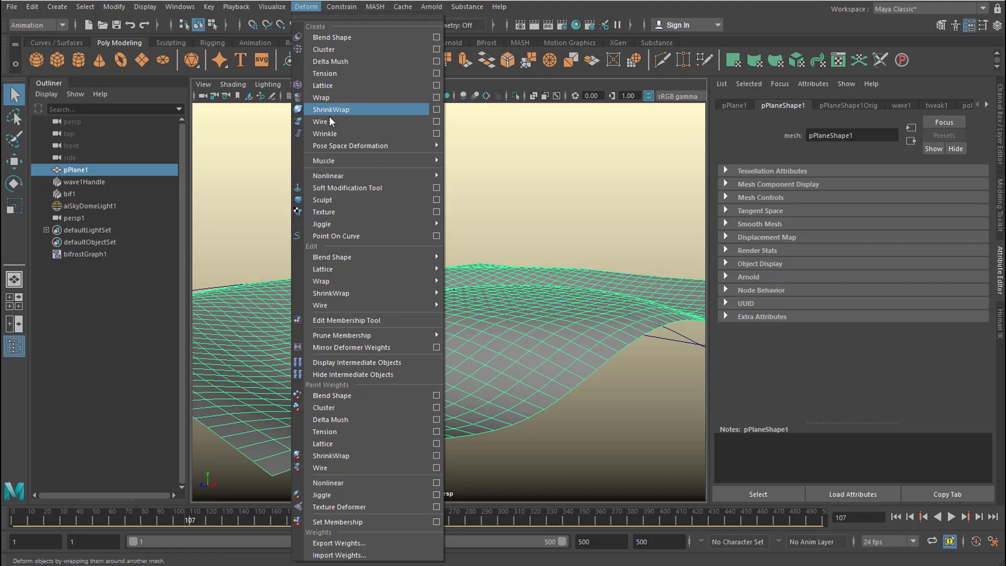
mouse_move(332, 180)
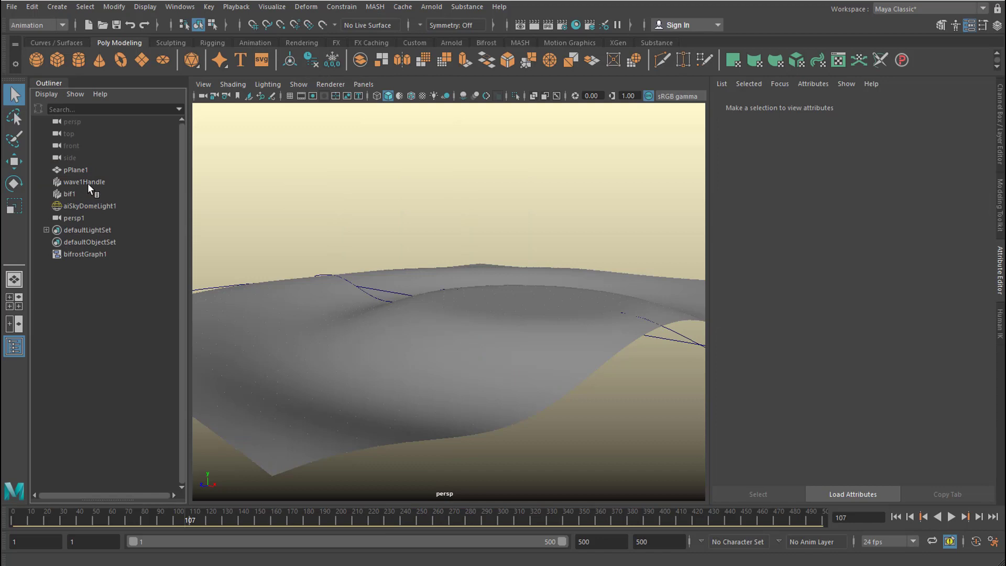
click(84, 182)
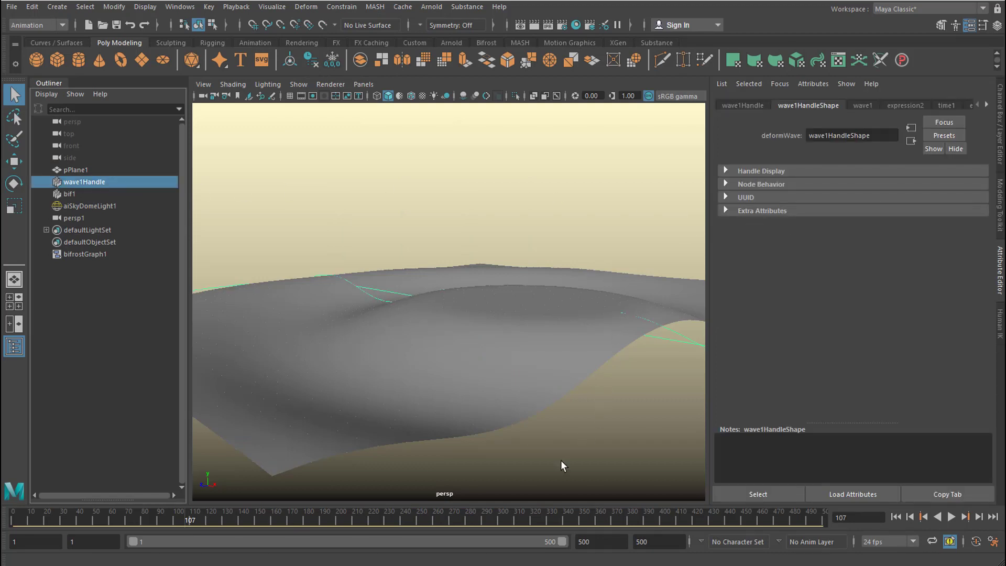
drag(470, 515, 489, 532)
click(757, 106)
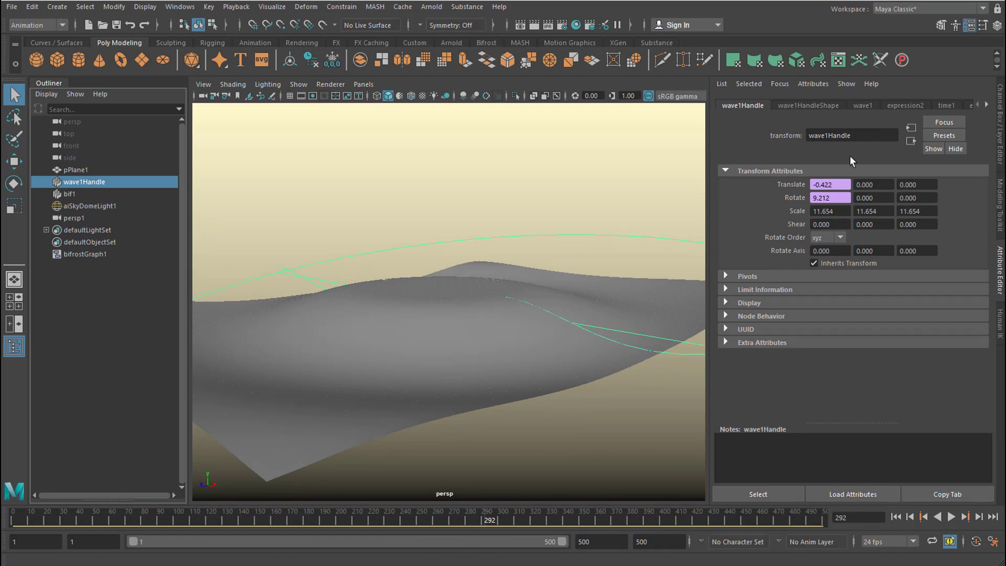
click(863, 106)
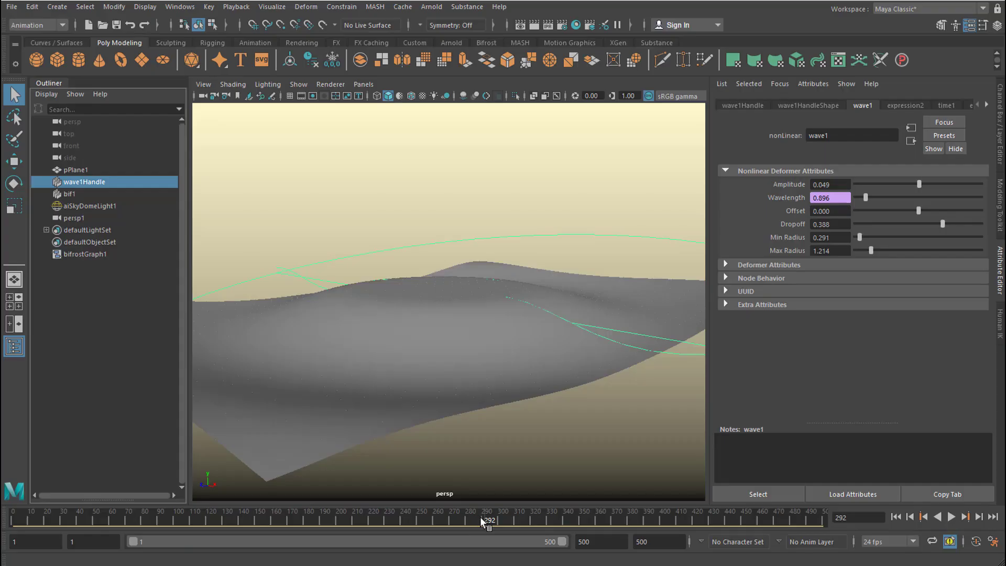
drag(480, 516, 332, 532)
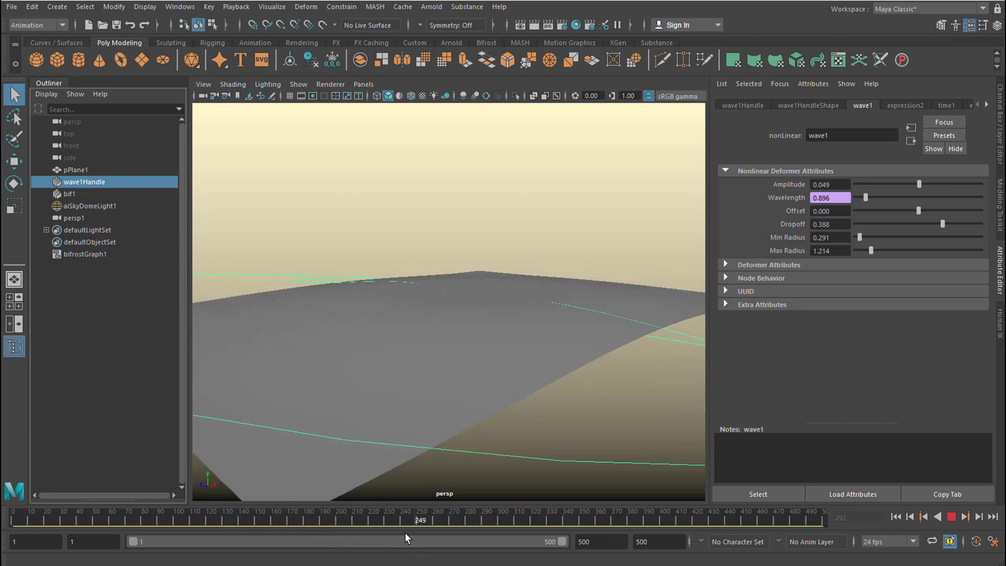
key(Escape)
Delete the existing bifrostGraph1 and create a new graph in the Bifrost Graph Editor.
click(92, 253)
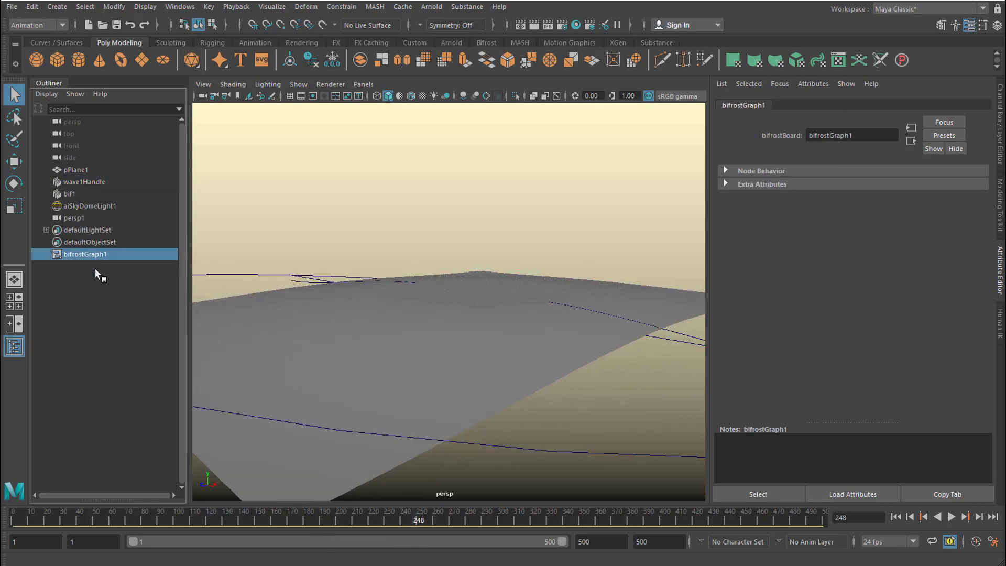
key(Delete)
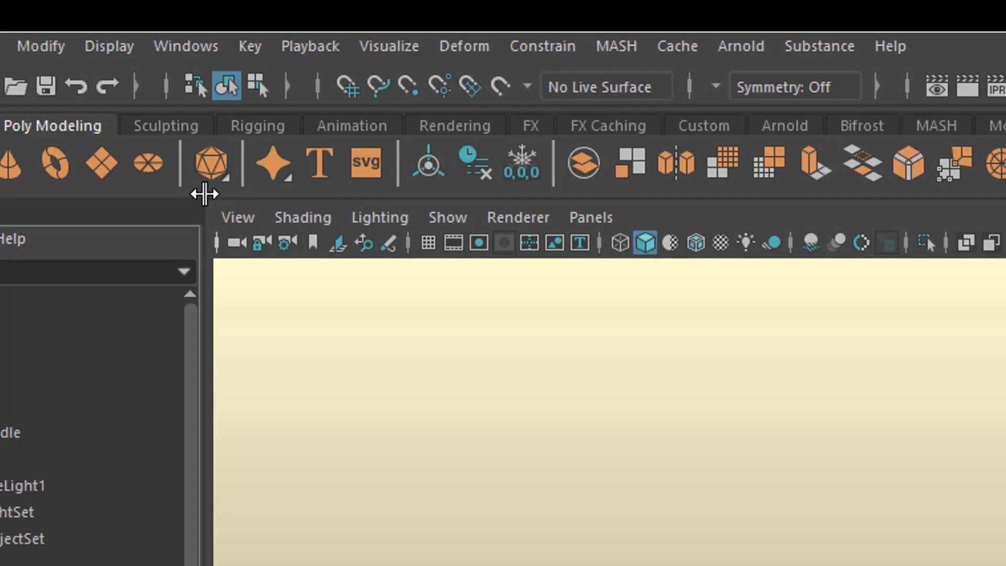
click(217, 51)
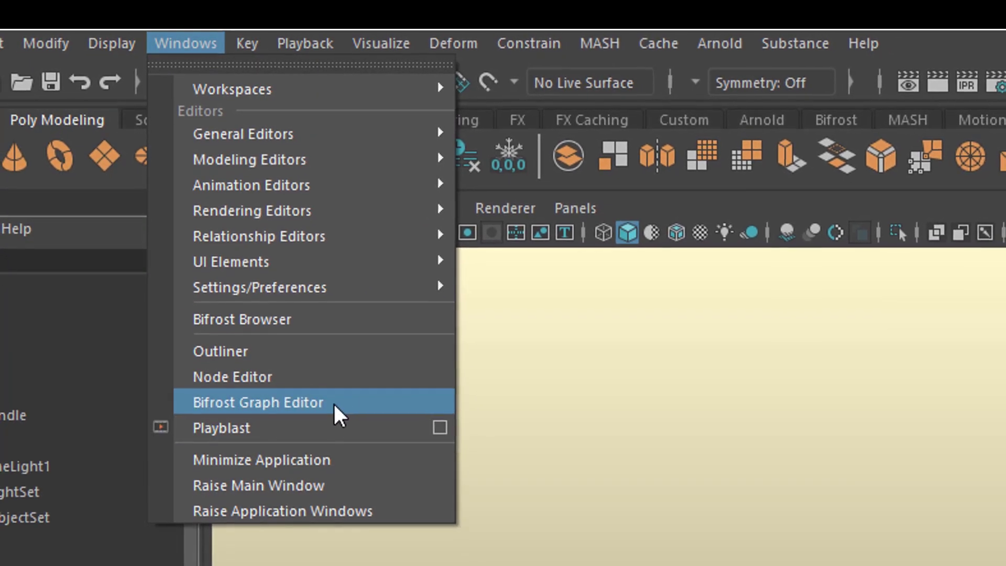
click(340, 390)
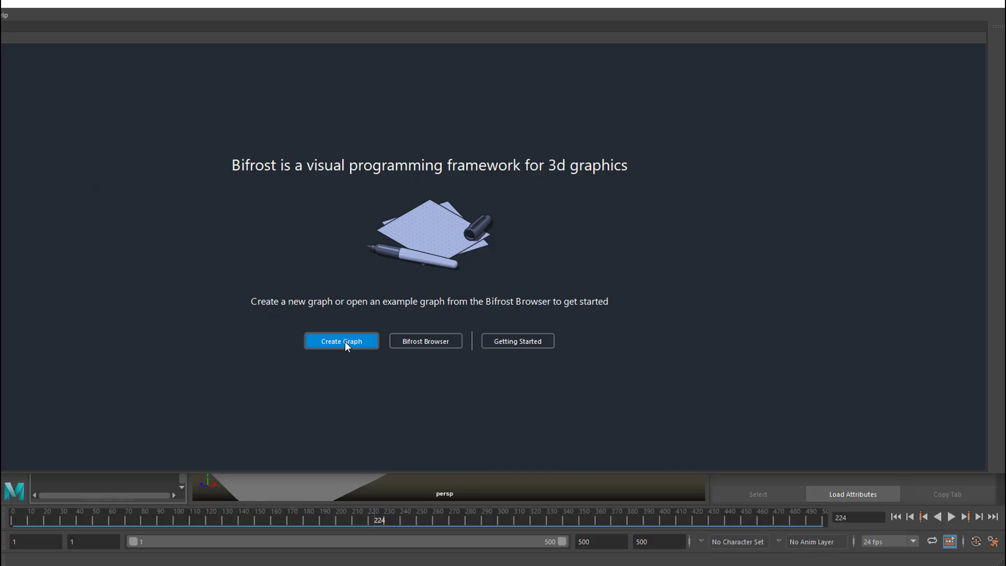
click(160, 345)
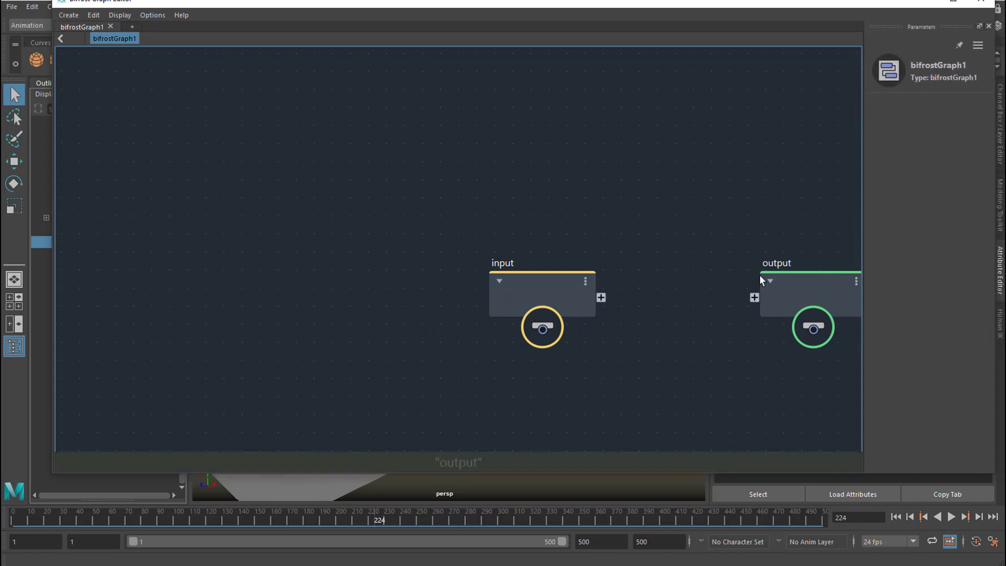
Spread the input and output nodes apart in the graph and reposition the editor window to uncover the Outliner.
drag(553, 287, 253, 234)
drag(791, 276, 606, 245)
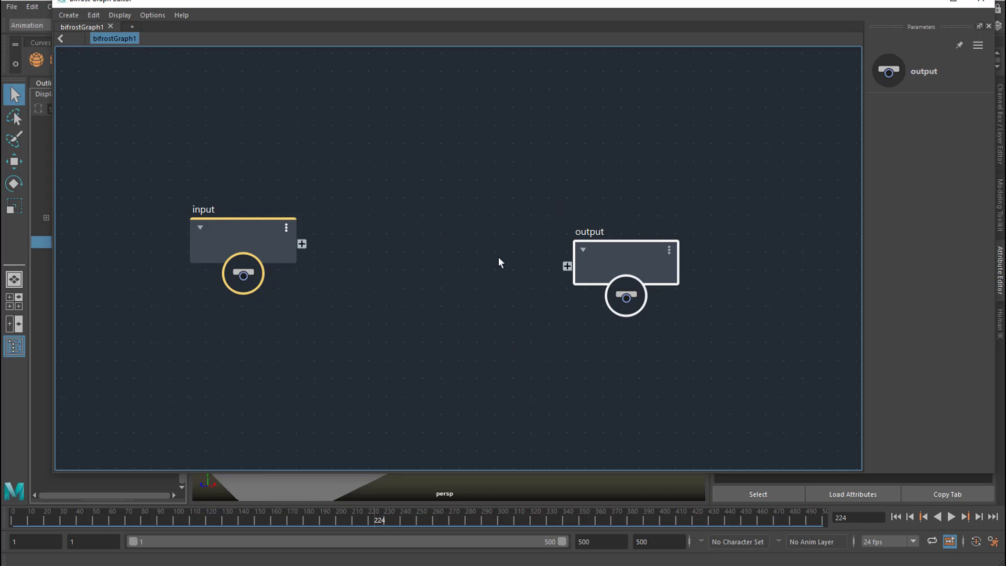
drag(483, 5, 548, 171)
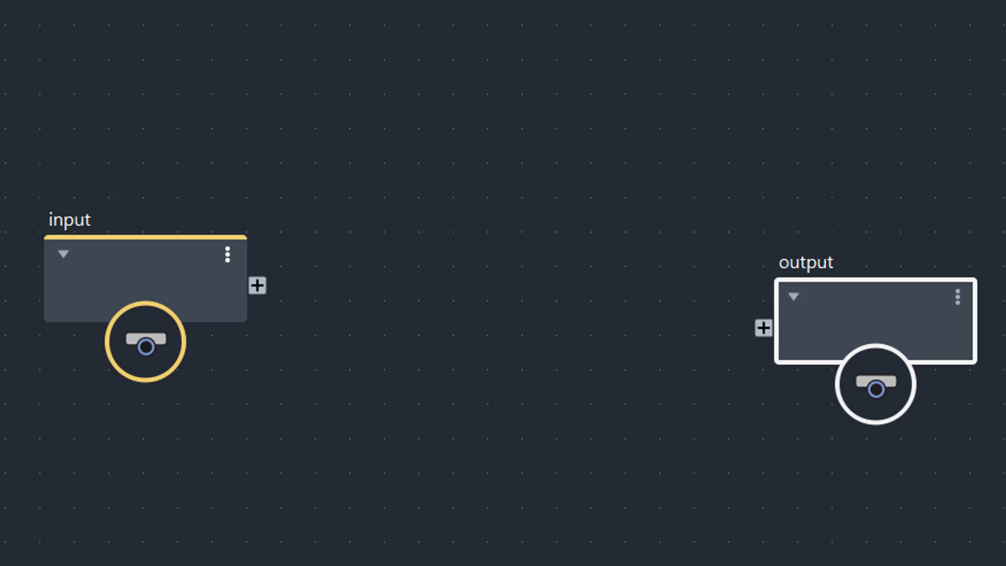
Bring pPlane1 from the Outliner into the Bifrost graph as a mesh input node.
middle_drag(188, 245, 380, 321)
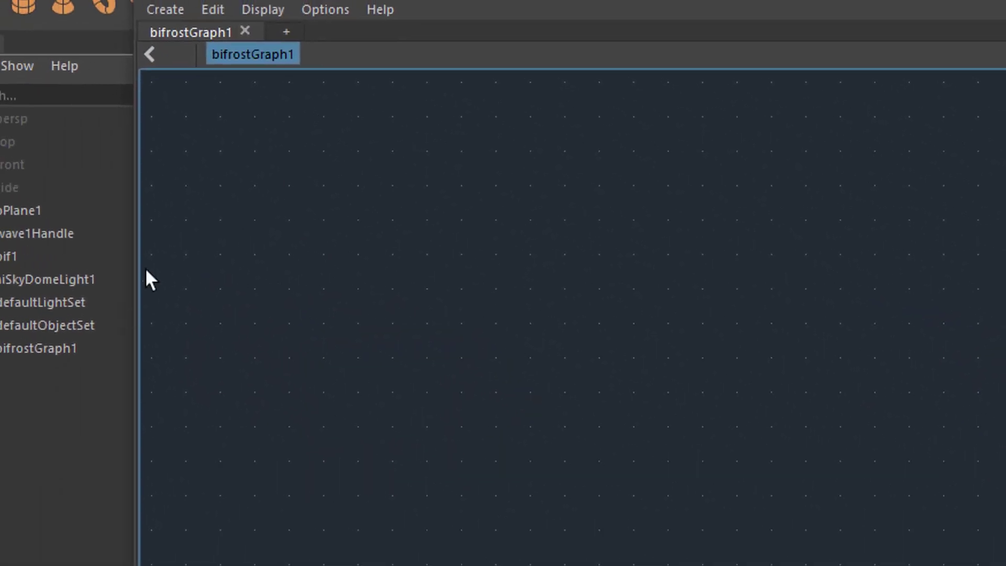
middle_drag(79, 240, 75, 233)
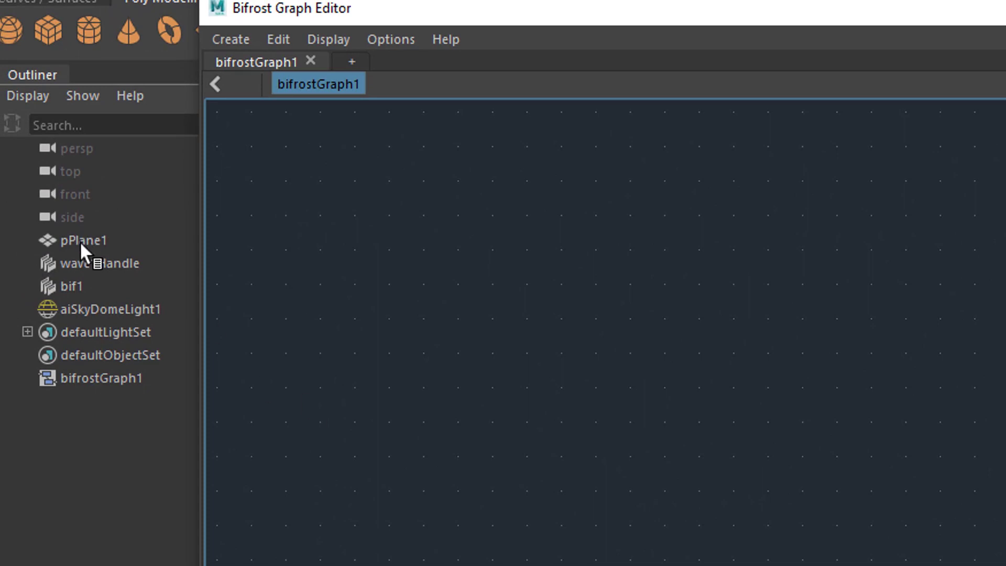
mouse_move(84, 234)
middle_down()
mouse_move(221, 250)
mouse_move(407, 338)
middle_up()
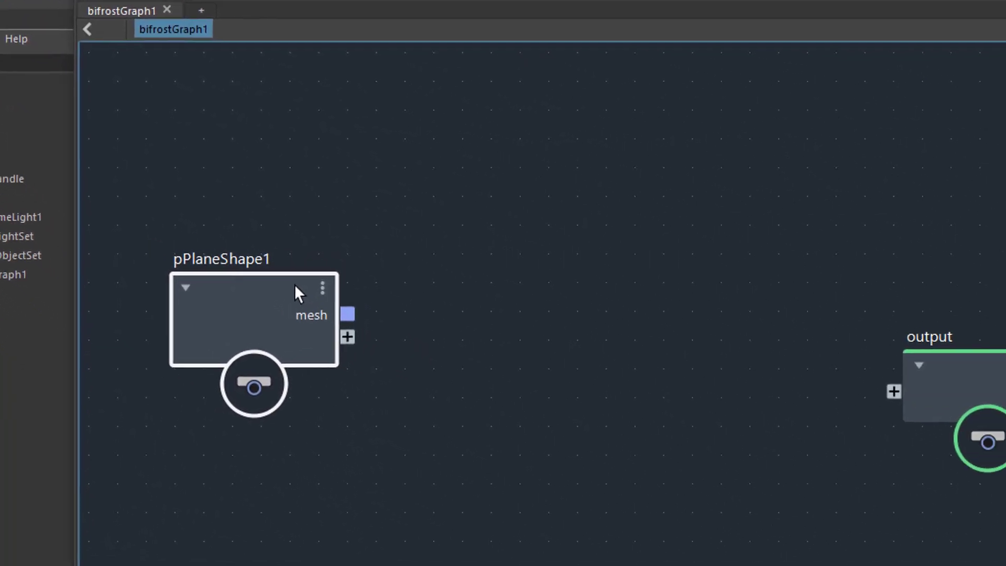
click(898, 360)
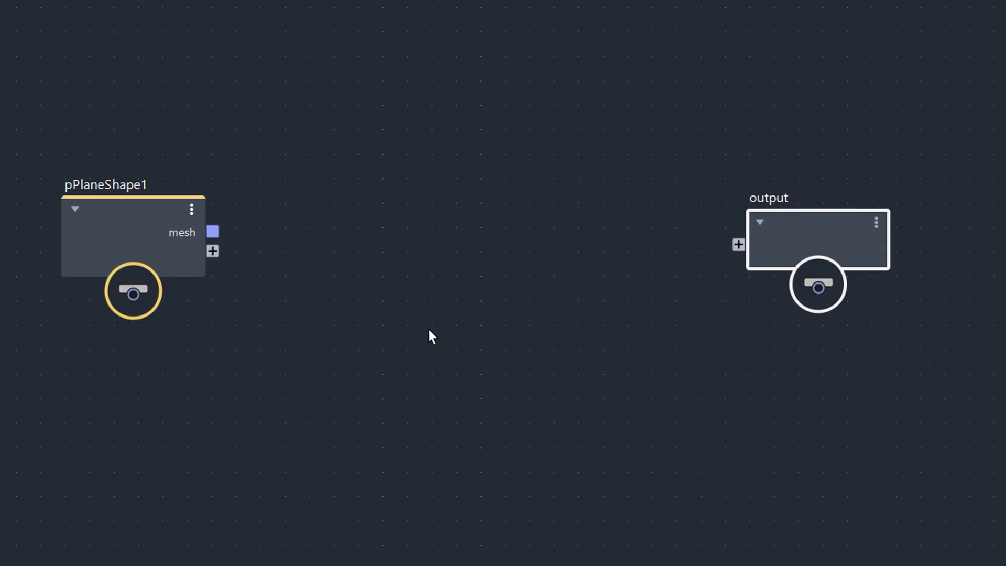
Add a get_point_position node between pPlaneShape1 and output, and align the pPlaneShape1 node with it.
click(340, 206)
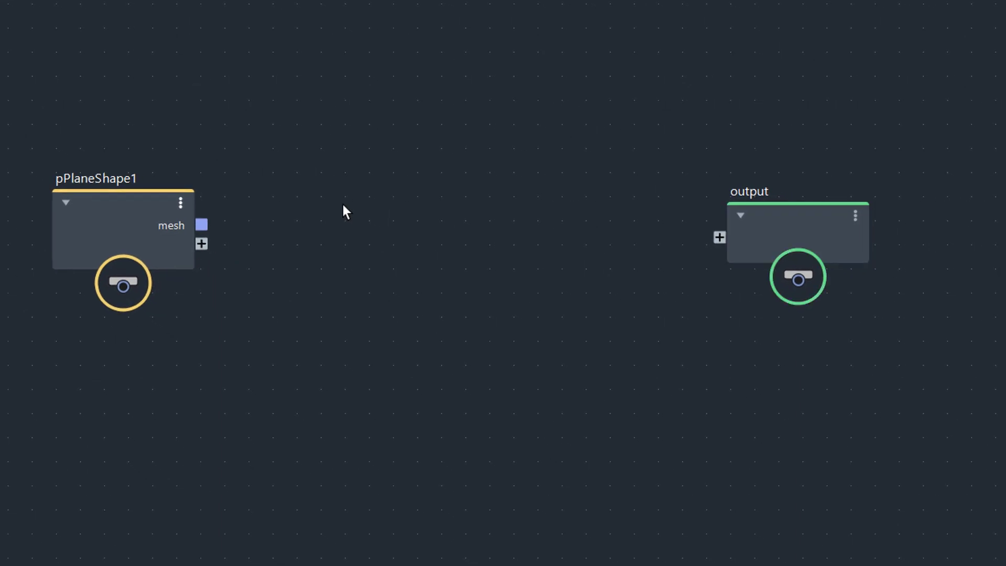
key(Tab)
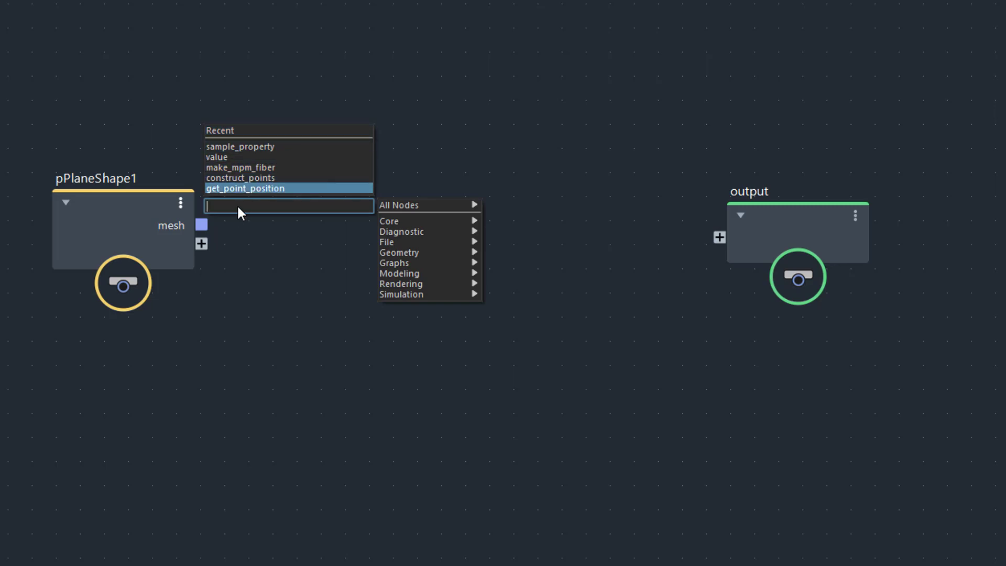
text(point)
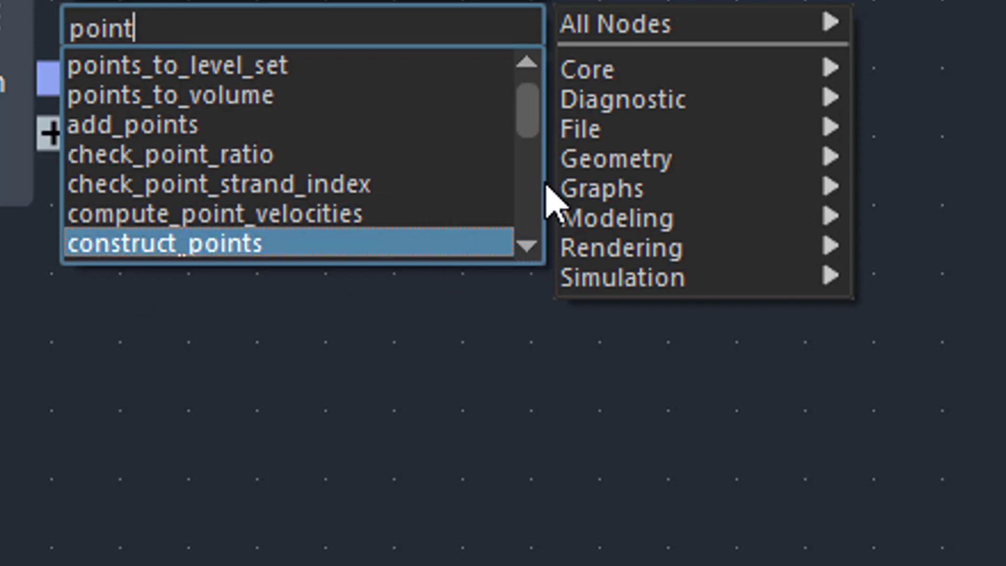
mouse_move(562, 140)
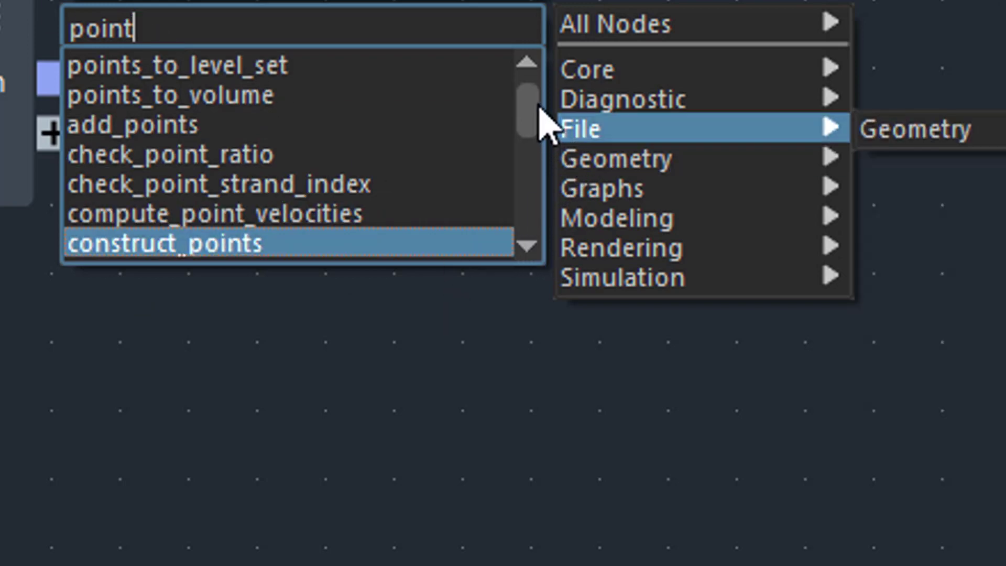
scroll(539, 112, up, 1)
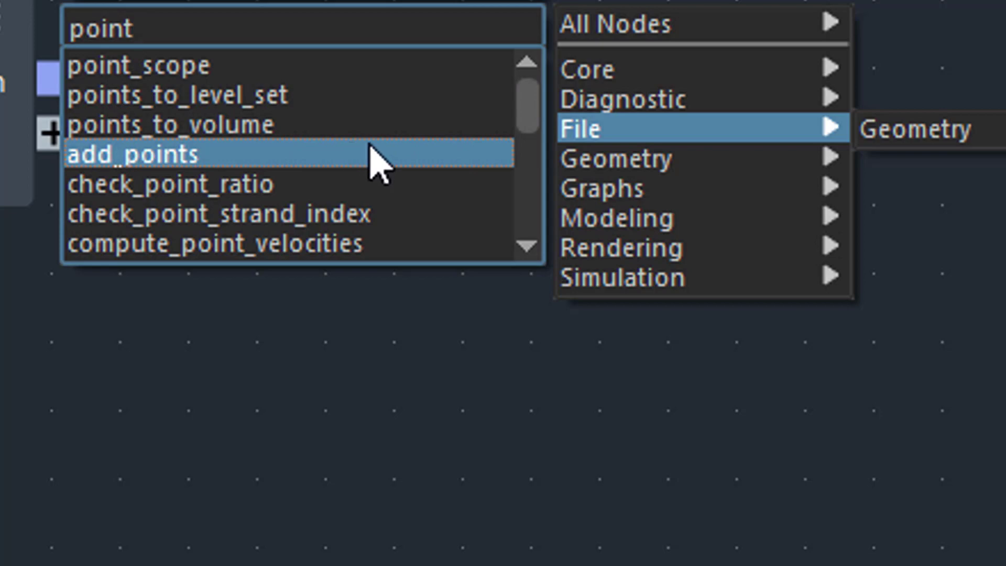
drag(533, 112, 528, 126)
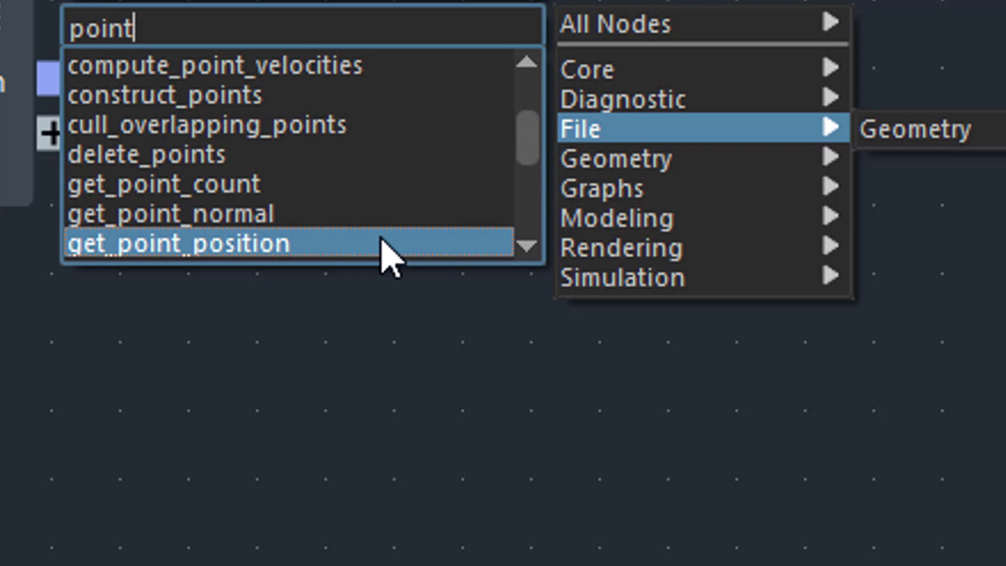
click(388, 257)
drag(339, 215, 388, 166)
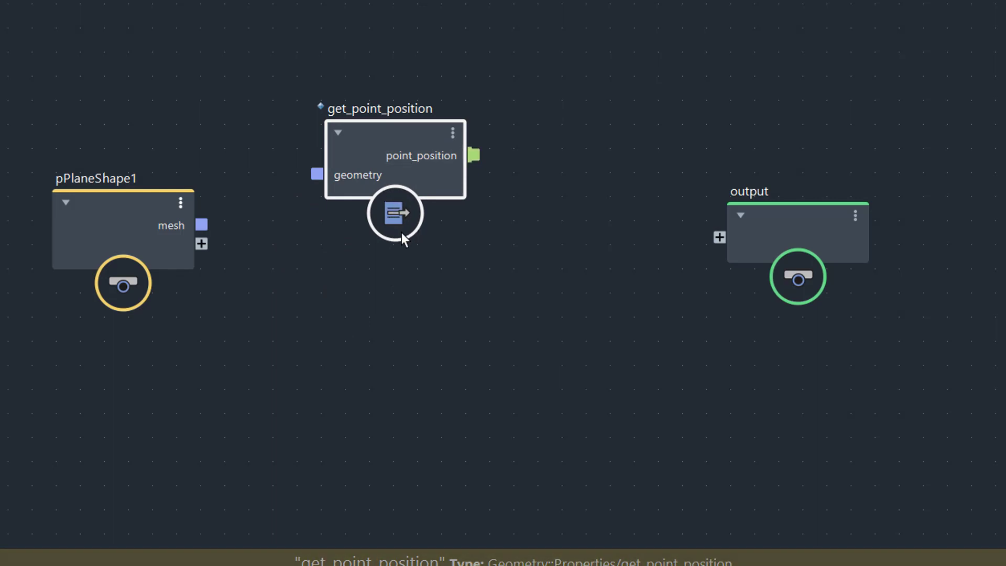
drag(94, 226, 94, 174)
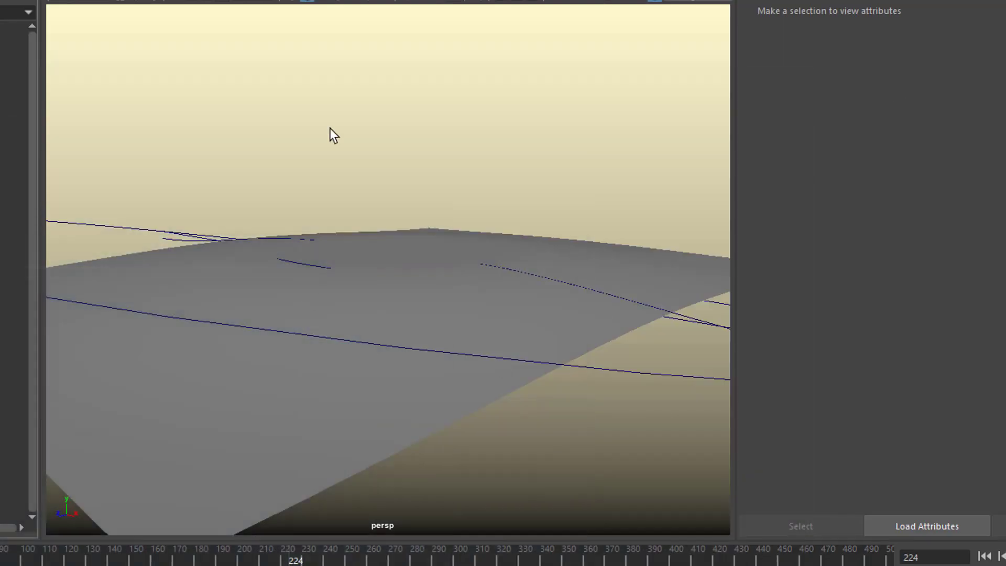
Display the plane's vertices in the viewport to examine its point positions.
click(399, 292)
right_click(398, 292)
right_drag(398, 292, 324, 203)
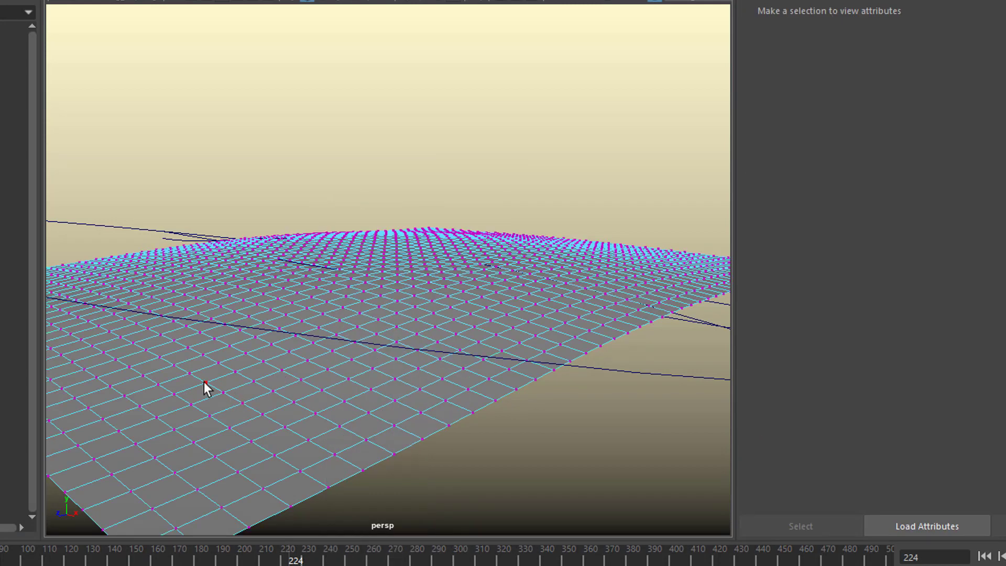
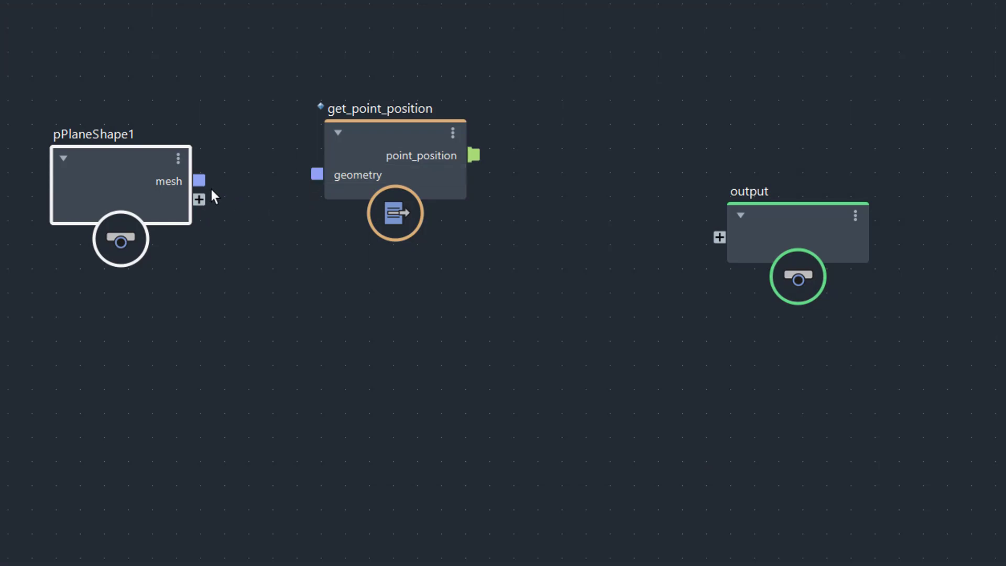
Connect pPlaneShape1's mesh output to get_point_position's geometry input and space out the three nodes.
drag(202, 183, 316, 174)
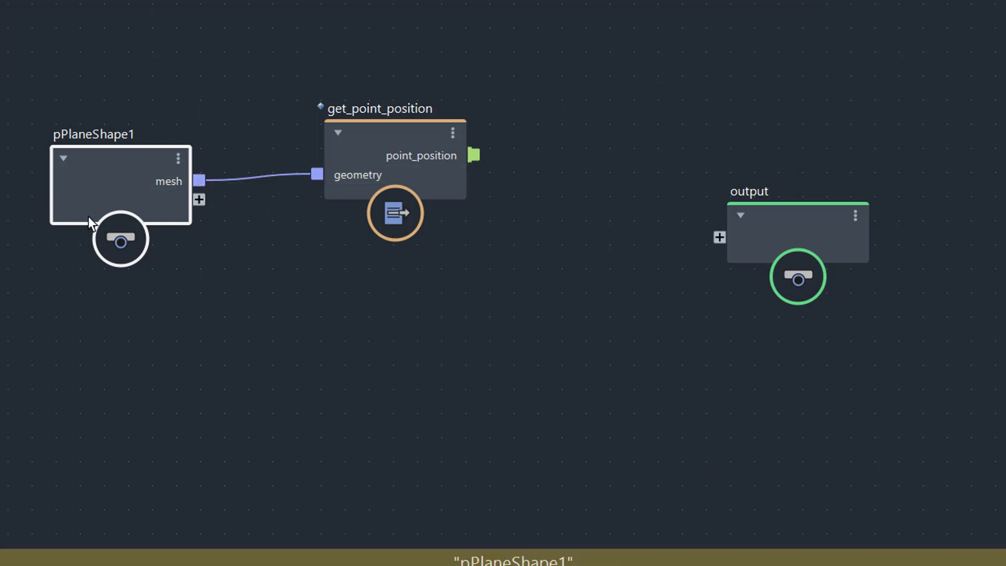
drag(105, 170, 125, 184)
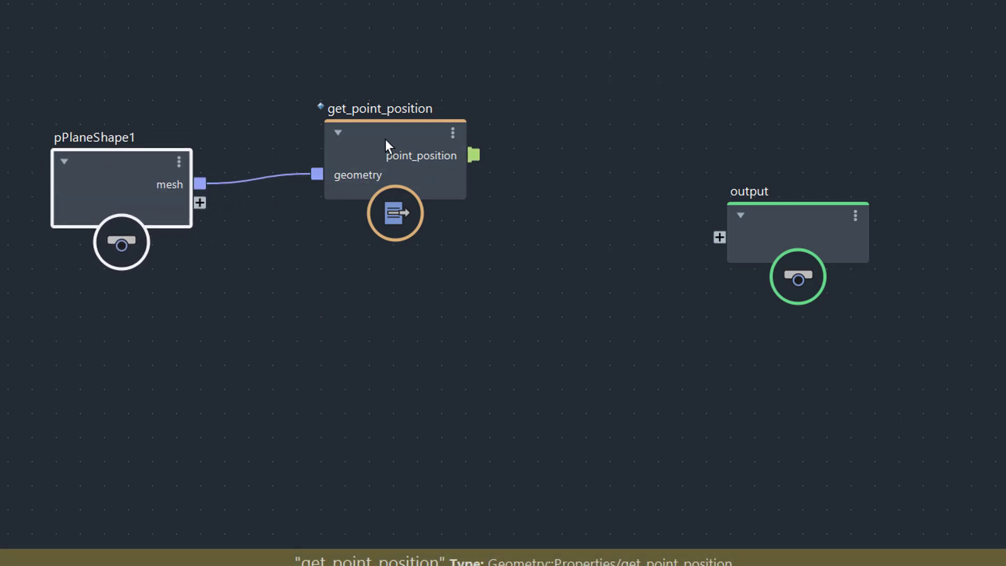
drag(385, 139, 373, 128)
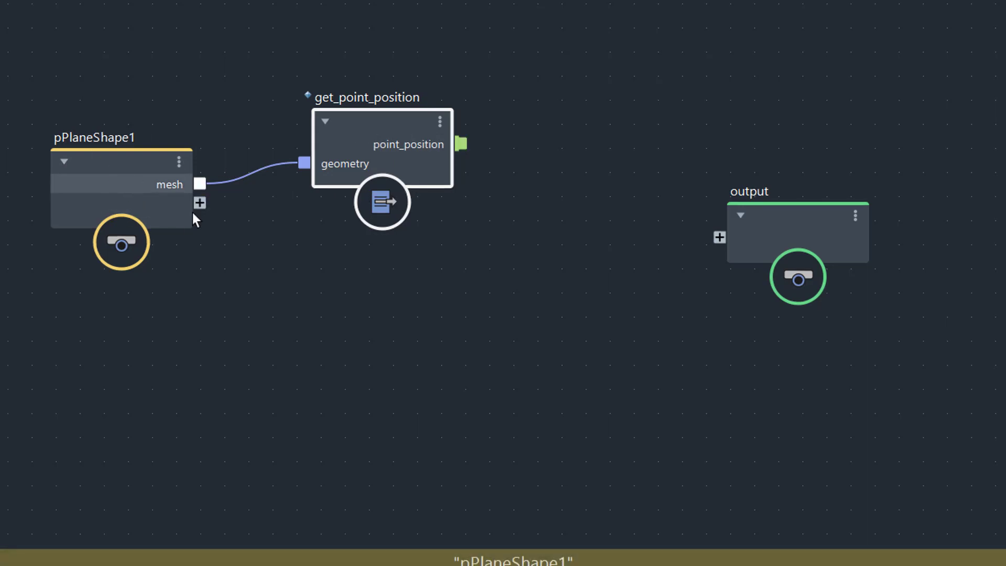
drag(387, 122, 363, 122)
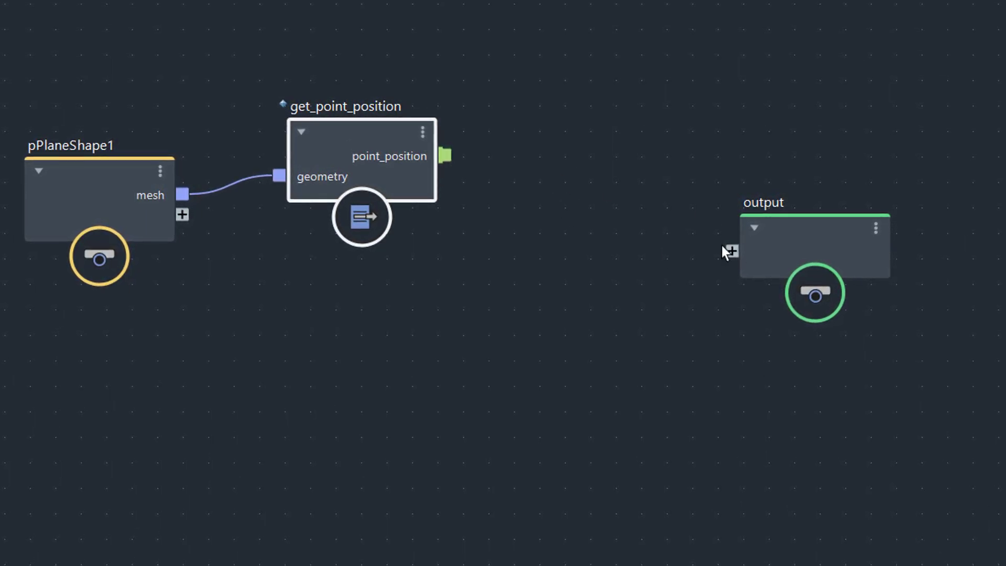
drag(812, 234, 875, 251)
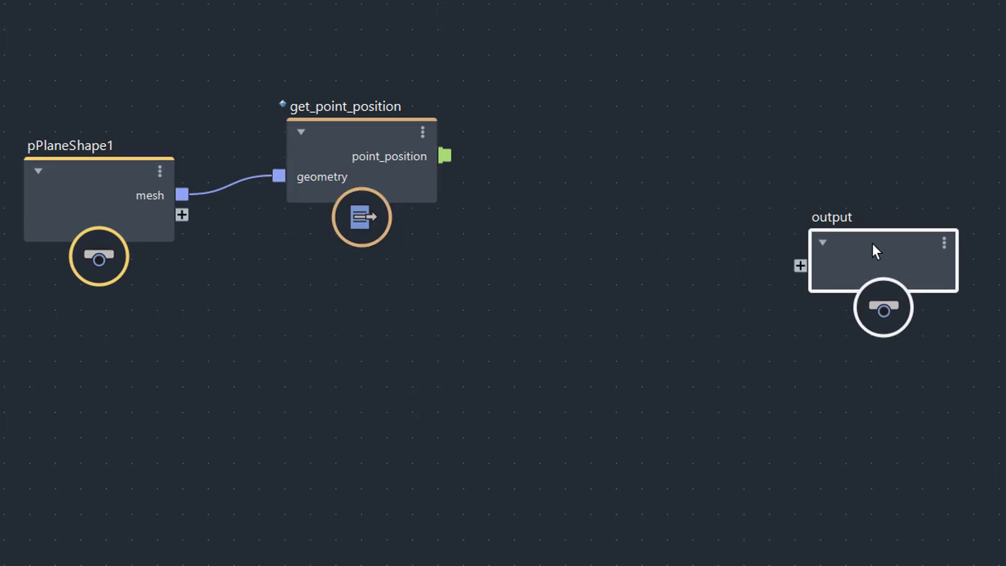
Add a construct_points node between get_point_position and output in the Bifrost graph.
click(371, 130)
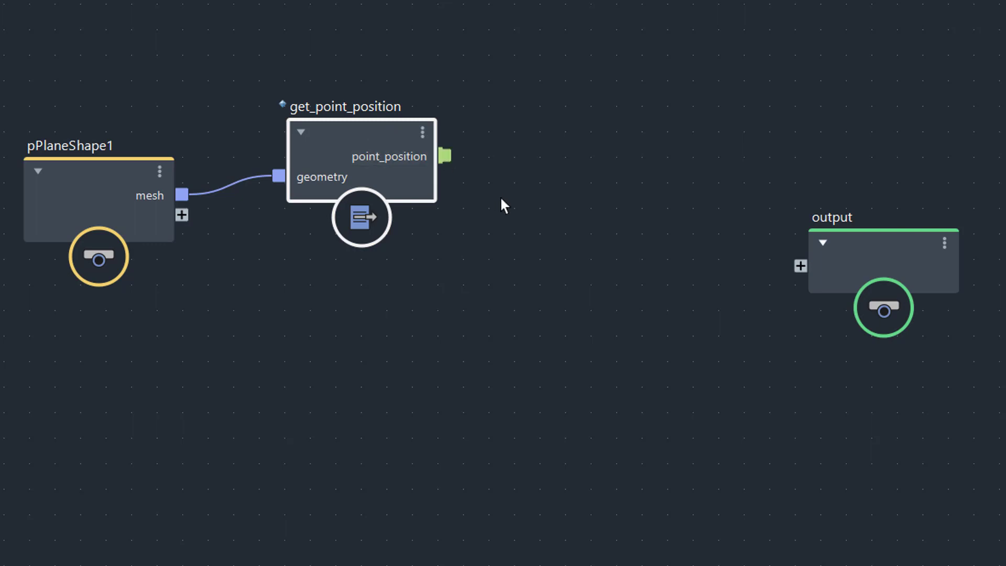
click(532, 174)
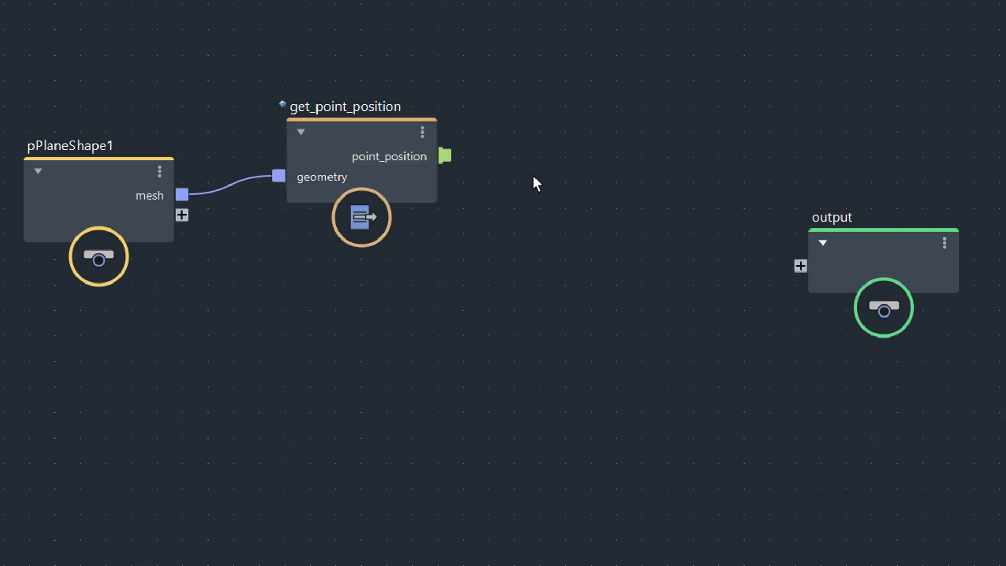
key(Tab)
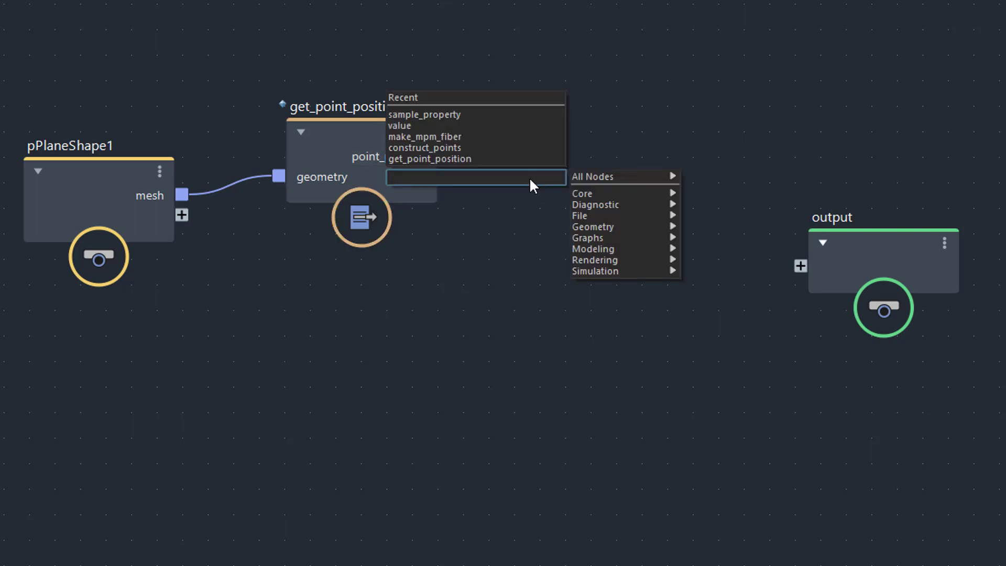
text(poin)
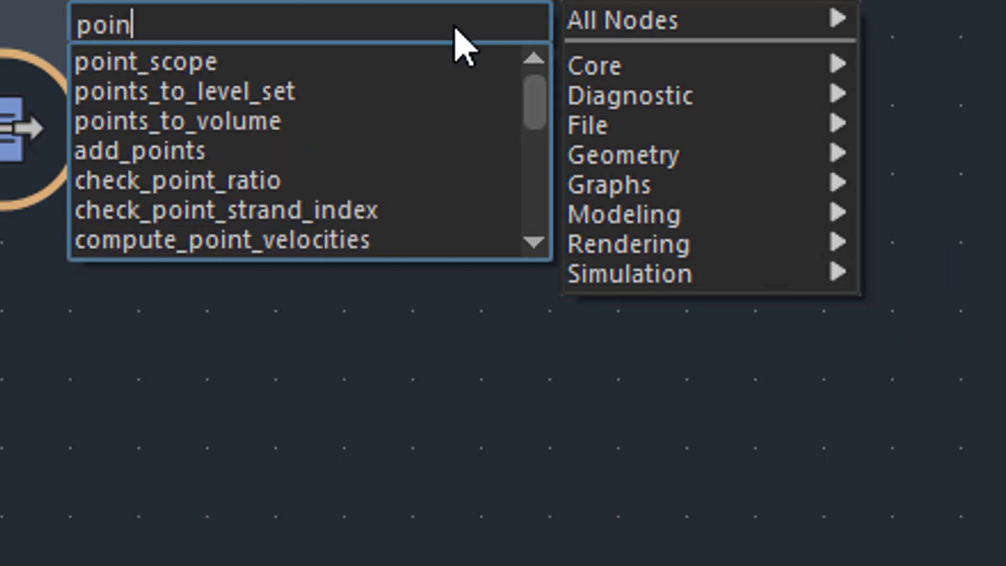
text(ts)
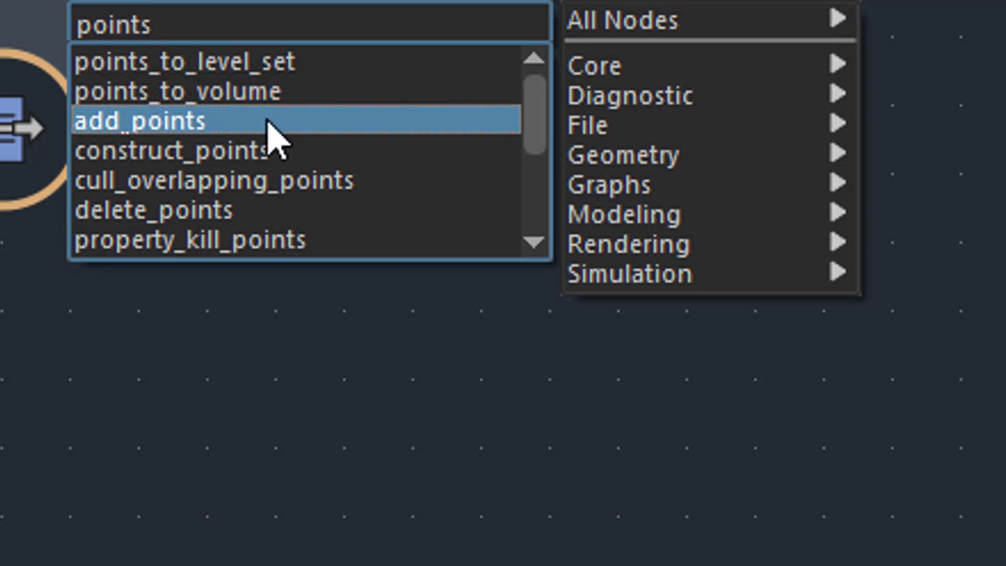
click(297, 157)
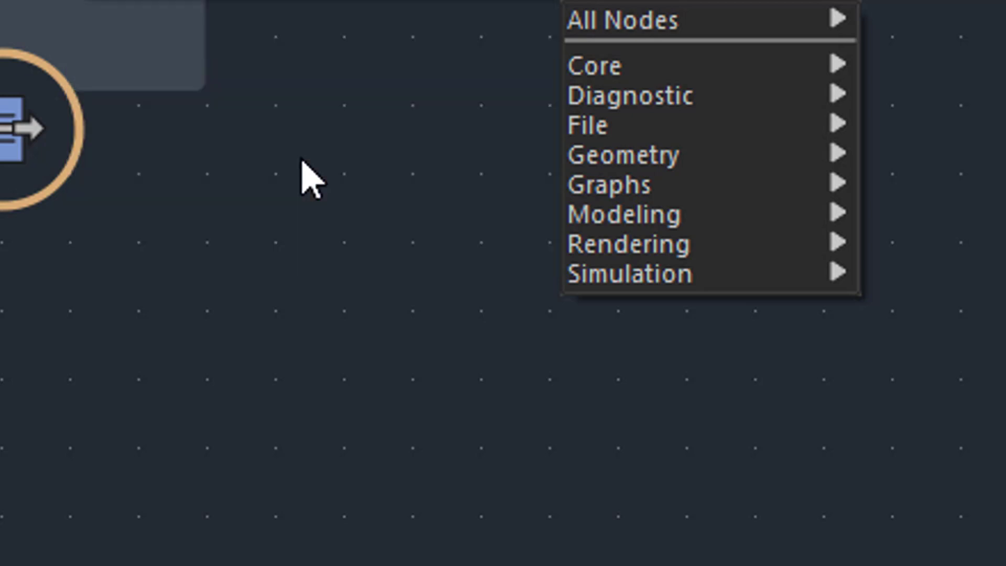
drag(601, 126, 608, 106)
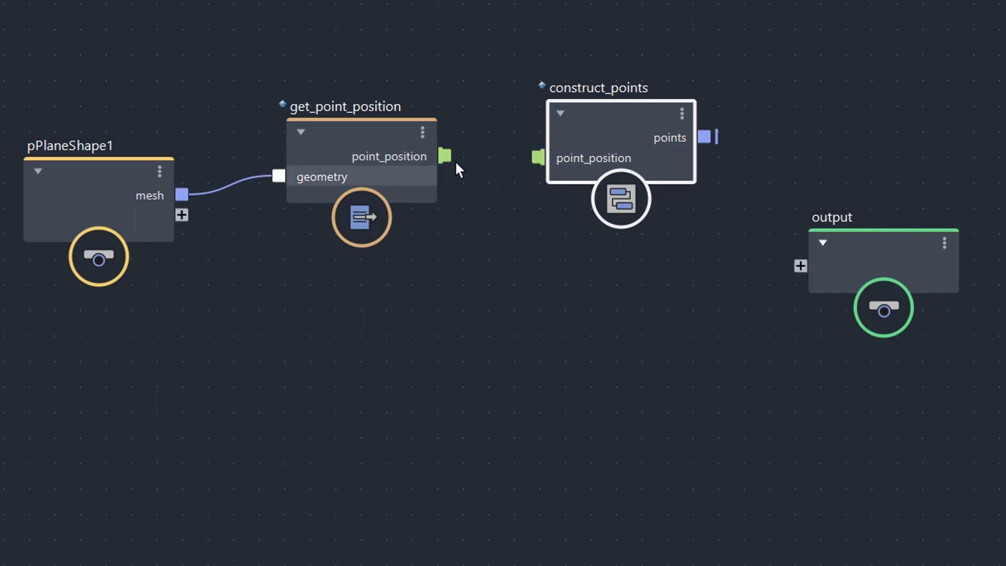
Connect get_point_position's point_position to construct_points, feed its points output into the output node, and auto-arrange the graph.
drag(446, 156, 538, 156)
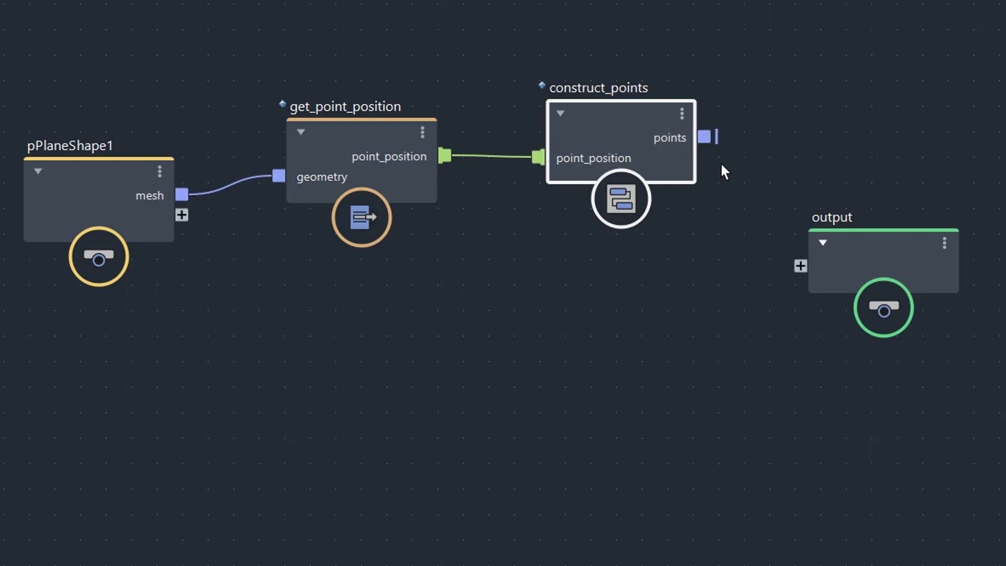
drag(710, 136, 801, 267)
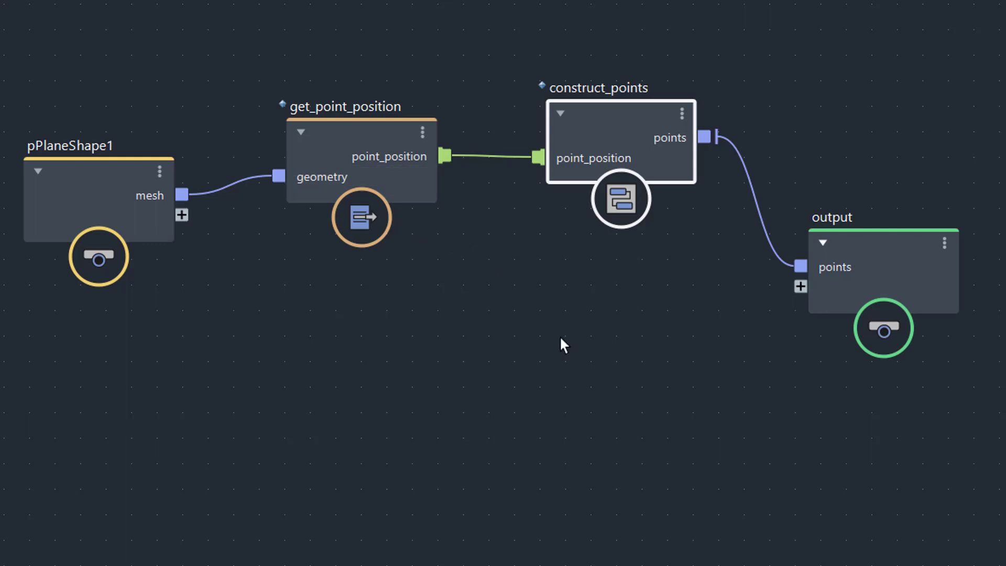
click(586, 360)
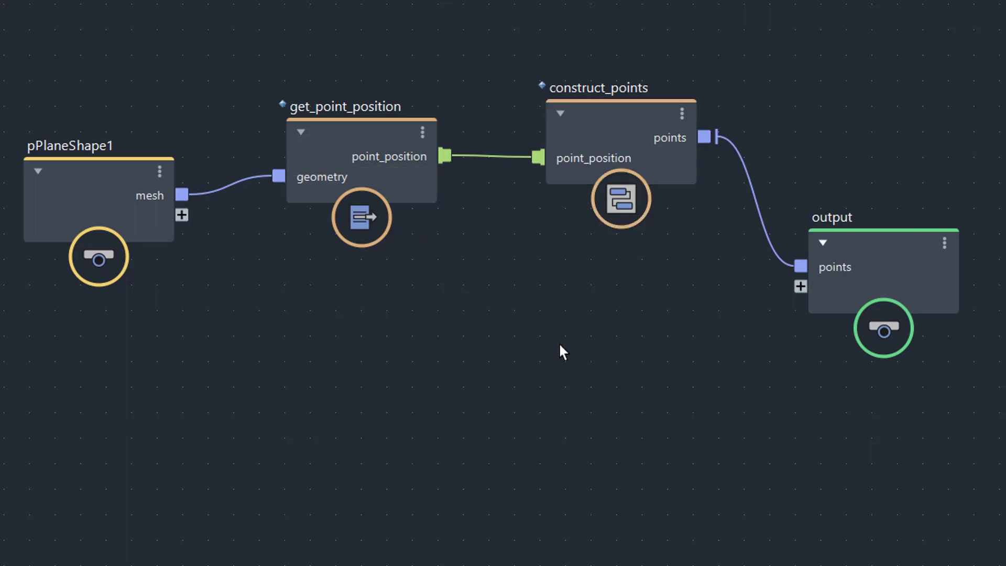
key(l)
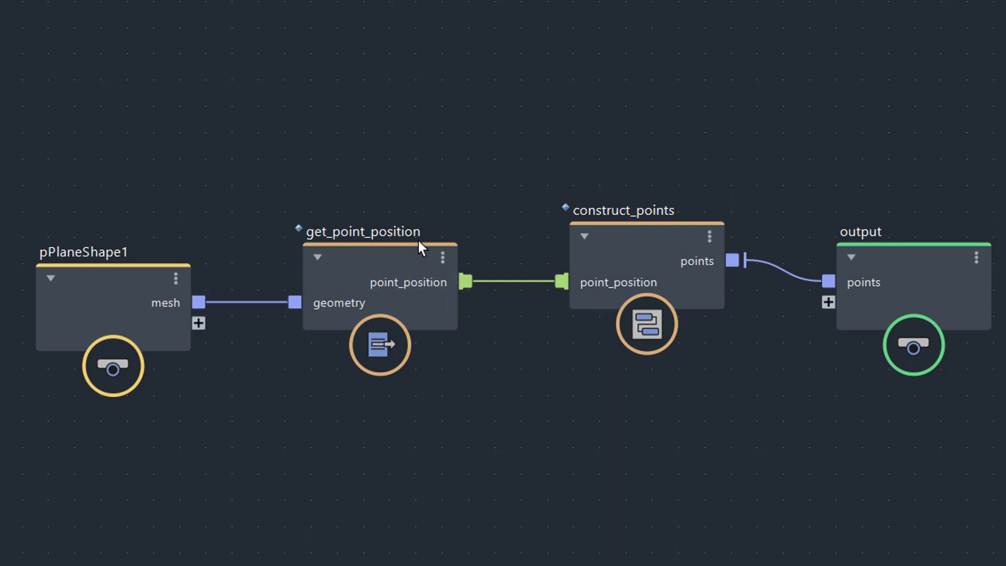
Try the auto-layout on a displaced get_point_position, then place it and construct_points higher than pPlaneShape1 and output.
drag(391, 246, 413, 55)
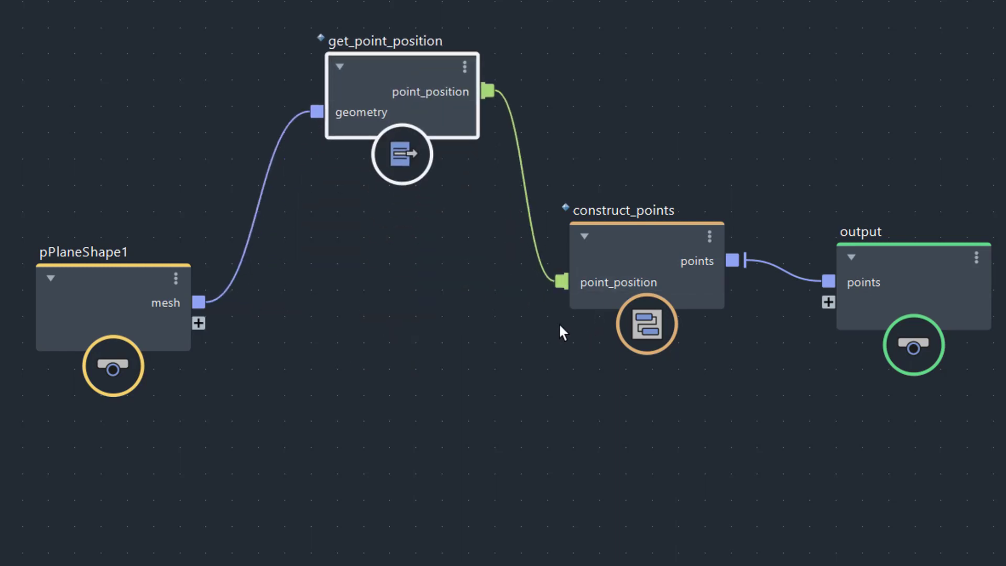
key(l)
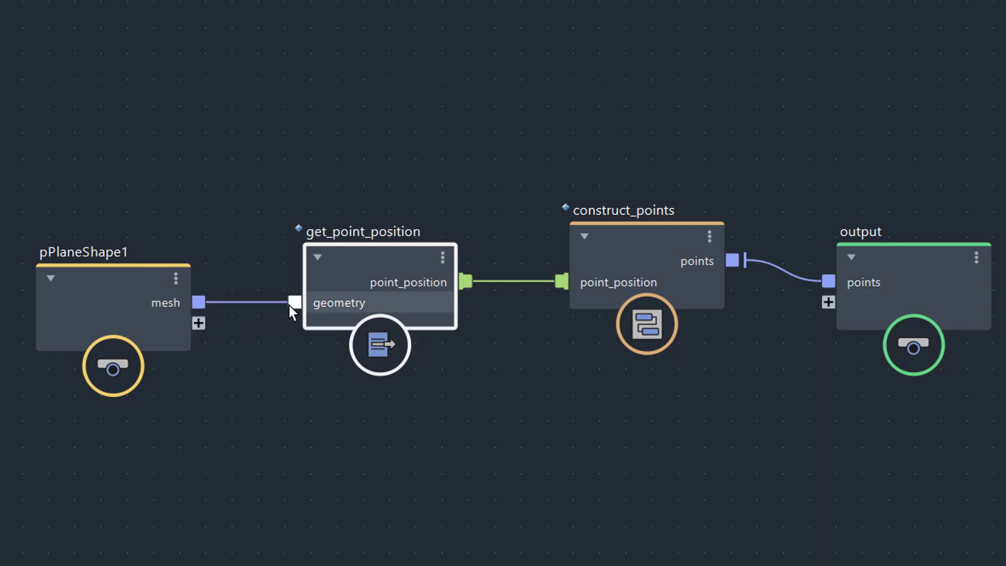
drag(383, 258, 363, 163)
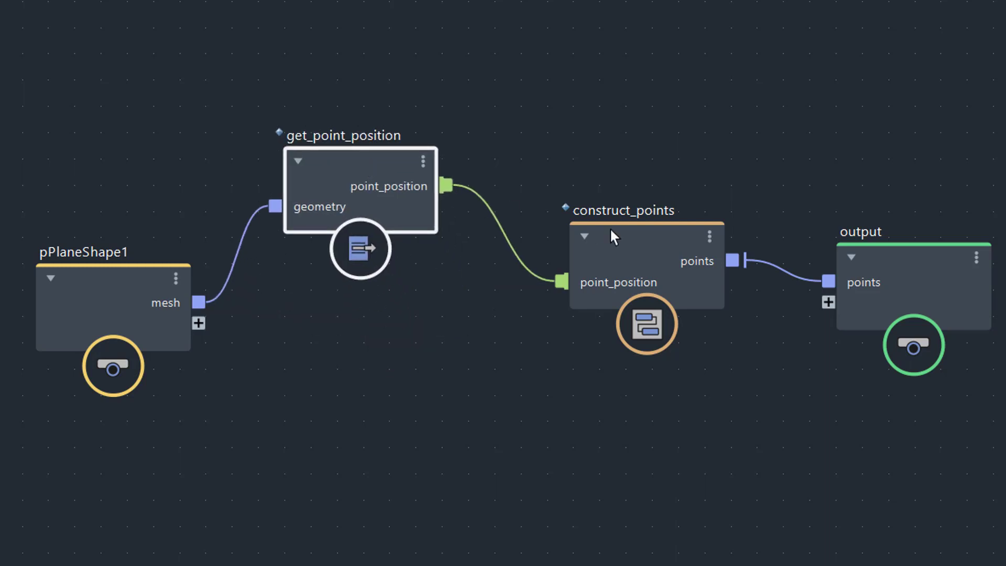
drag(640, 265, 628, 161)
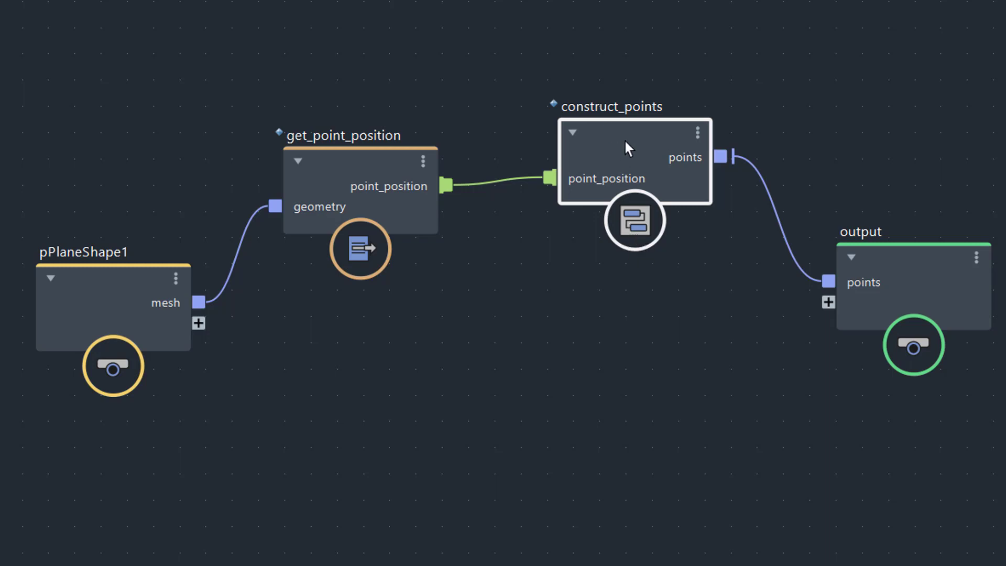
drag(625, 133, 656, 116)
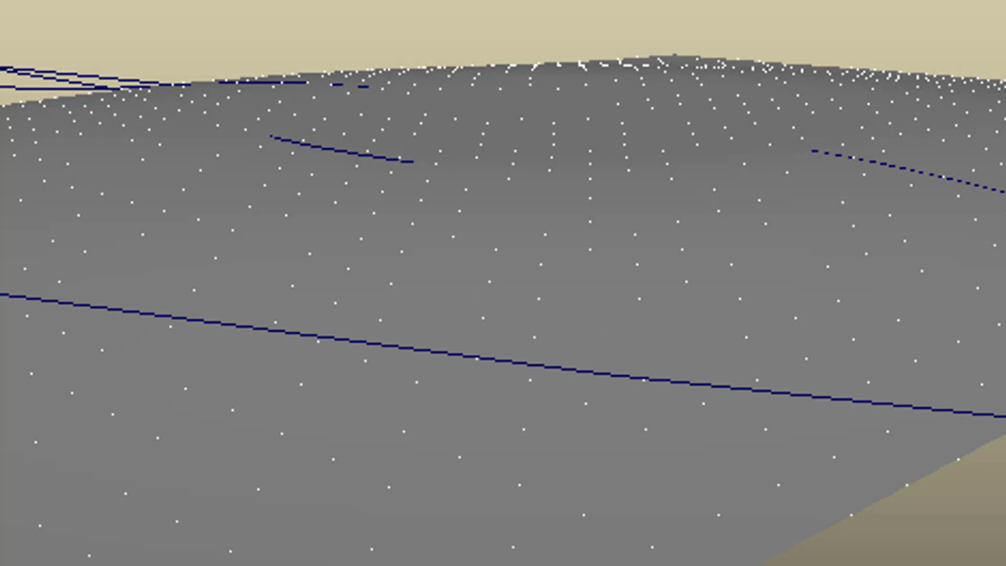
Return the plane to object selection and hide both pPlane1 and wave1Handle in the viewport.
key(F8)
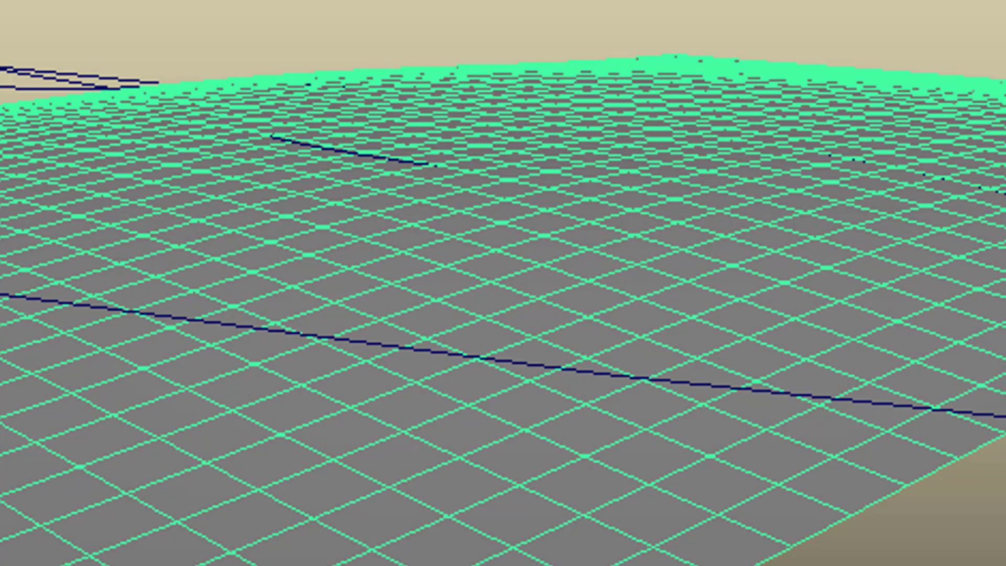
key(F8)
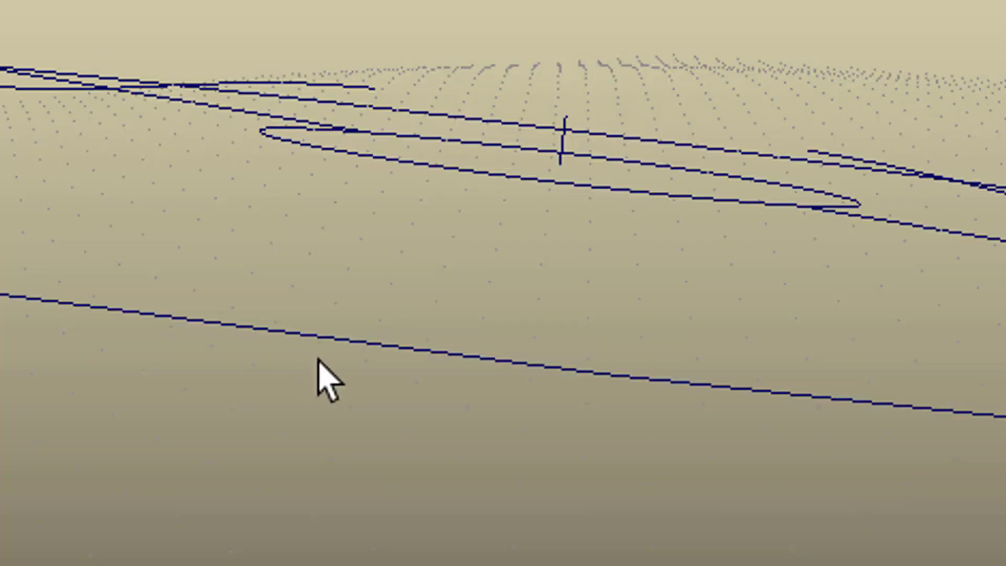
key(ctrl+shift+a)
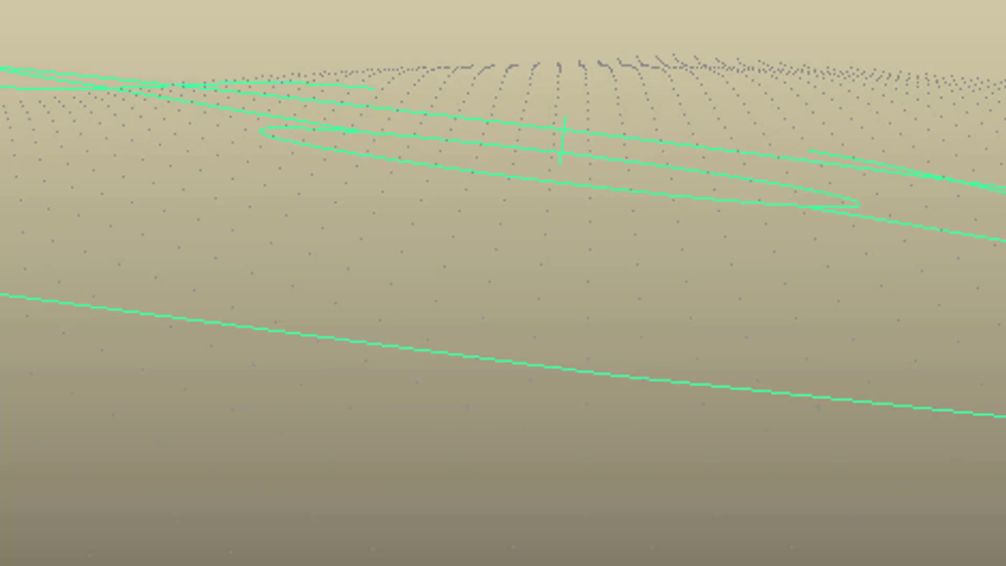
key(Delete)
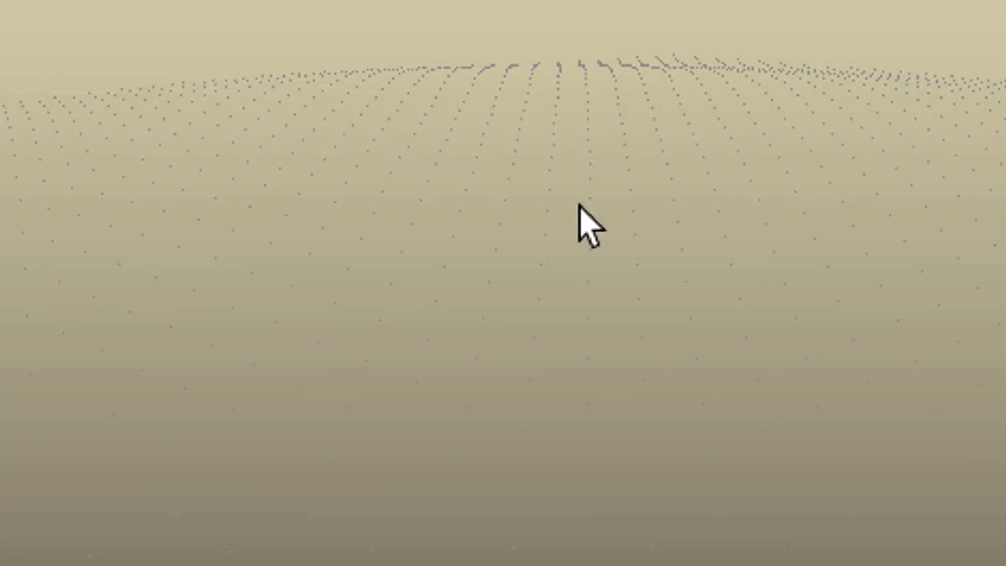
Frame the Bifrost points in the perspective view and open the Arnold render view.
alt+right_drag(371, 307, 912, 322)
alt+drag(912, 322, 848, 366)
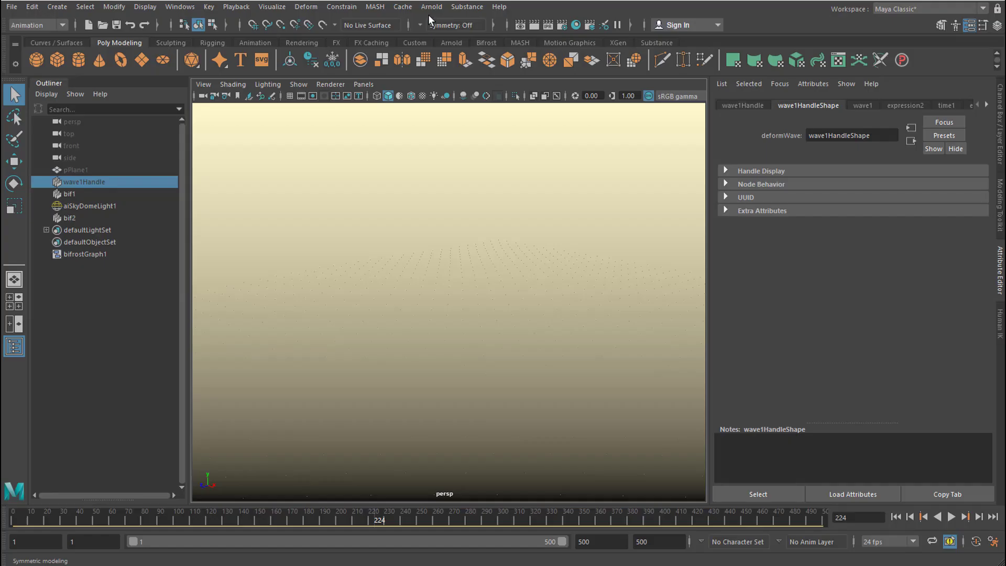
click(431, 6)
click(448, 29)
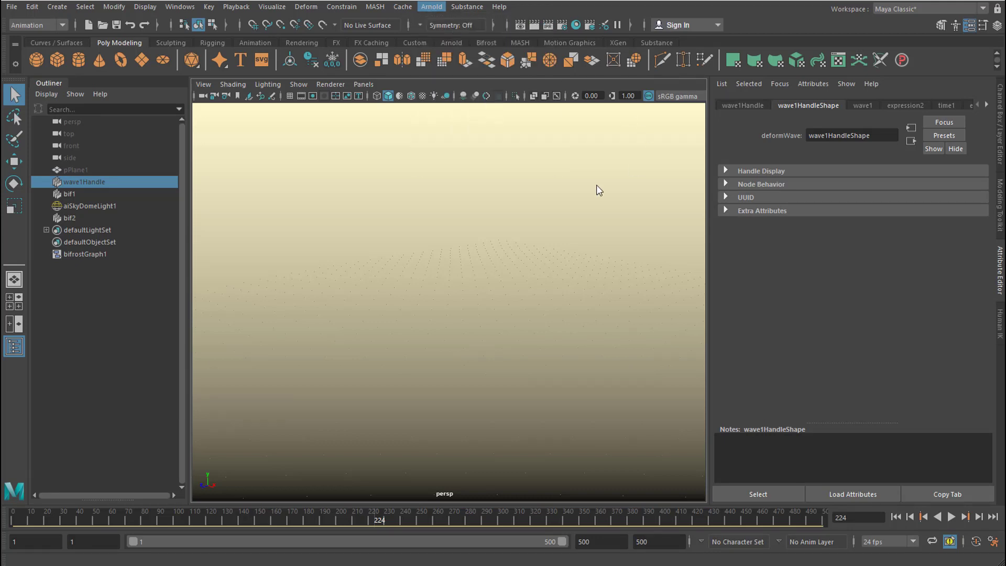